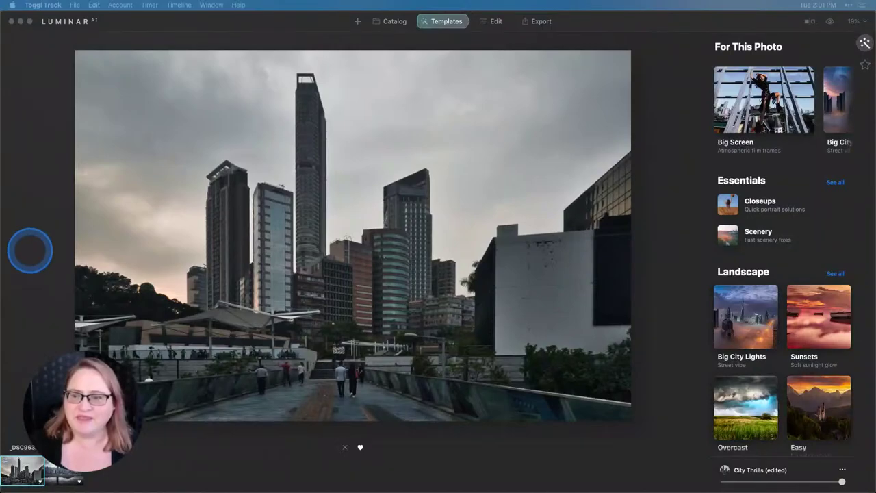
# Step: Open the first Week 5 photo, _DSC9632.ARW, and toggle between its brightened edit and dark original
pyautogui.click(397, 21)
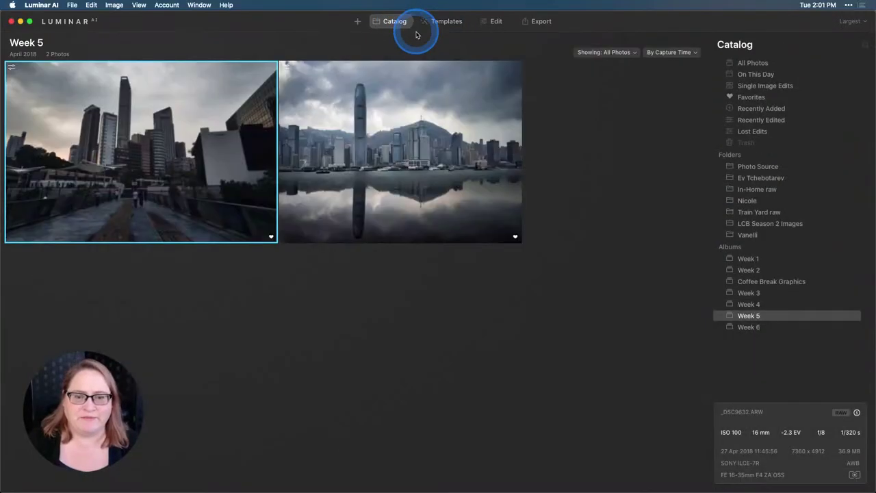
pyautogui.doubleClick(200, 194)
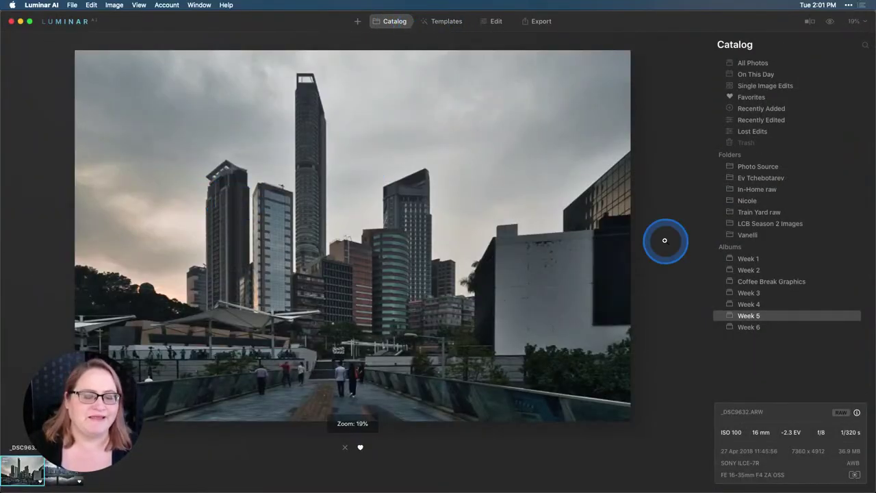
pyautogui.click(830, 25)
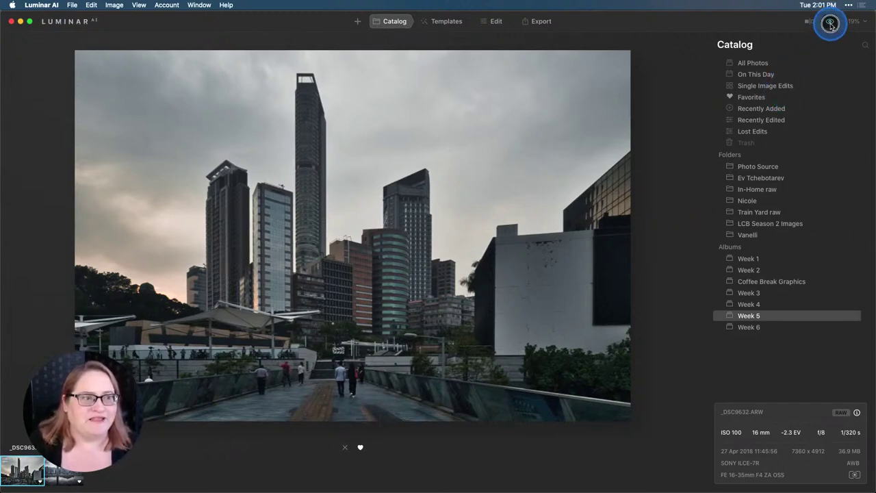
pyautogui.click(830, 25)
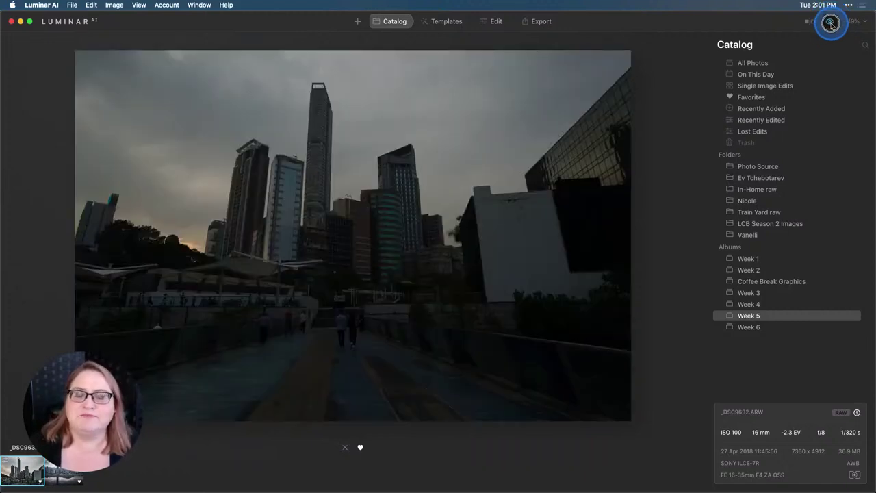
pyautogui.click(830, 25)
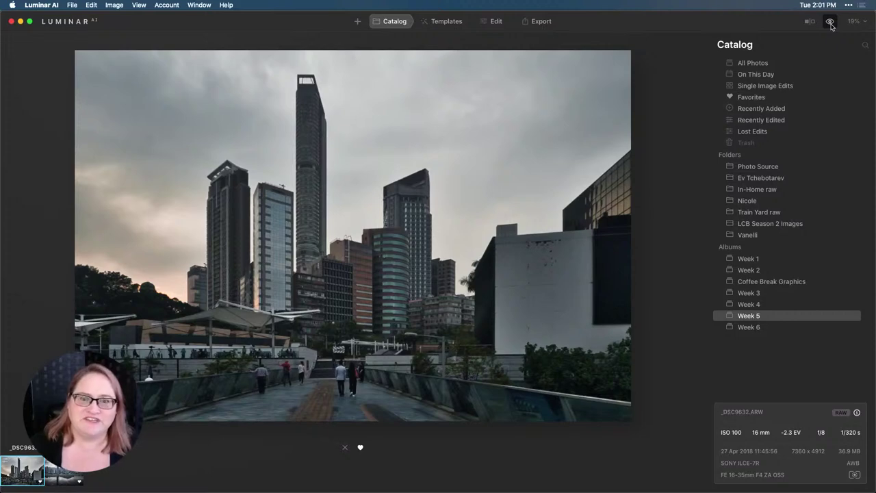
pyautogui.click(830, 24)
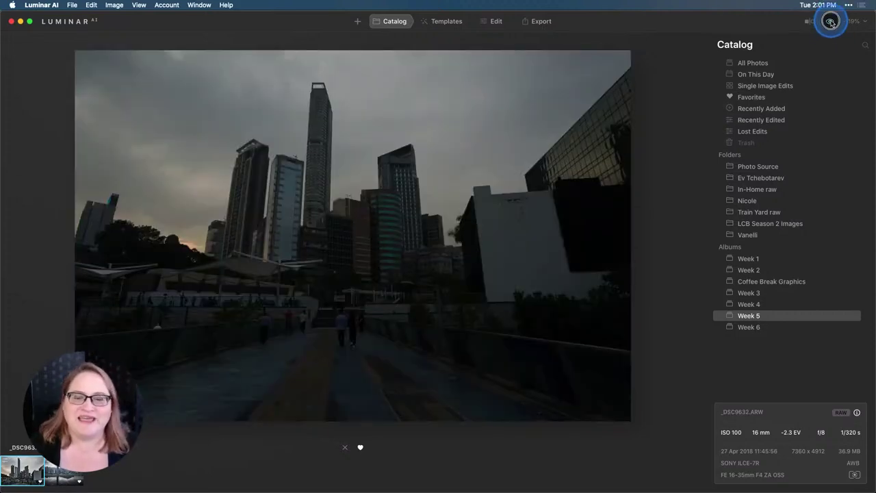
pyautogui.click(830, 23)
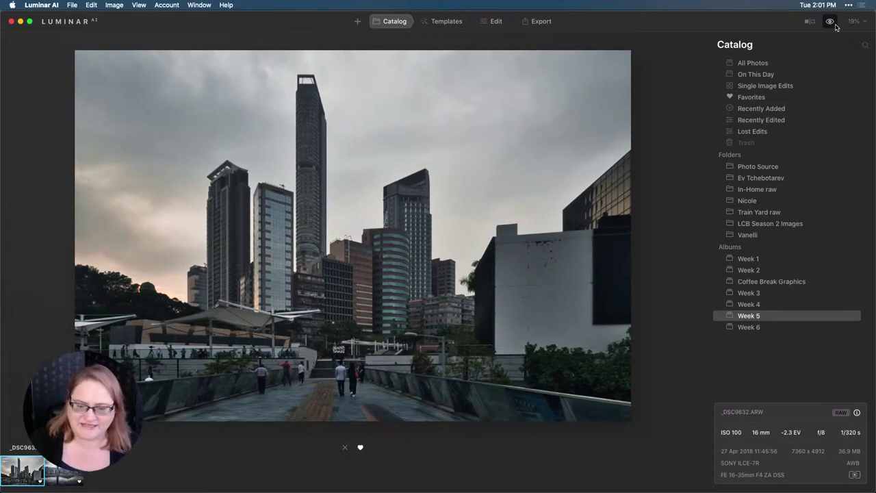
# Step: Revert the photo to its Original history state and browse the templates down to Big City Lights
pyautogui.click(482, 27)
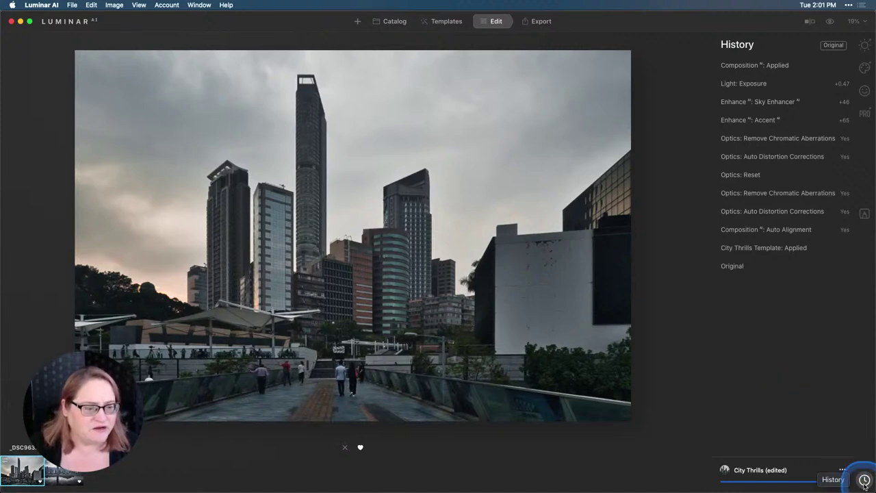
pyautogui.click(729, 265)
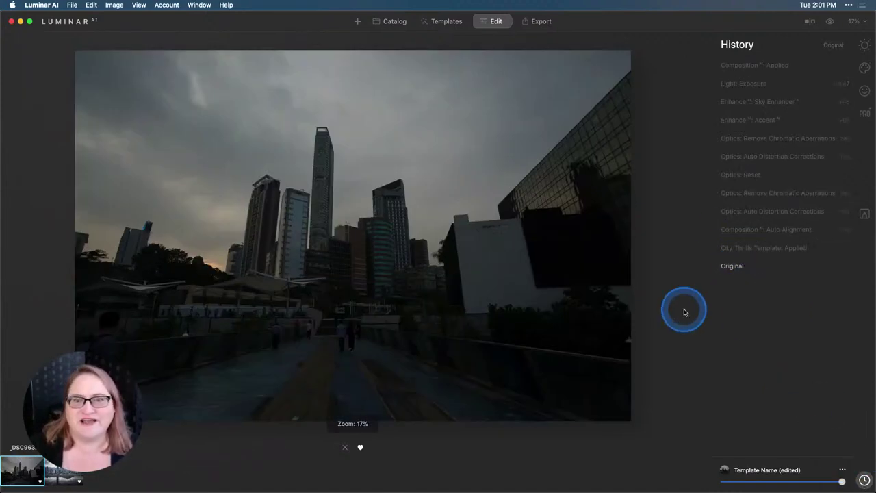
pyautogui.click(442, 26)
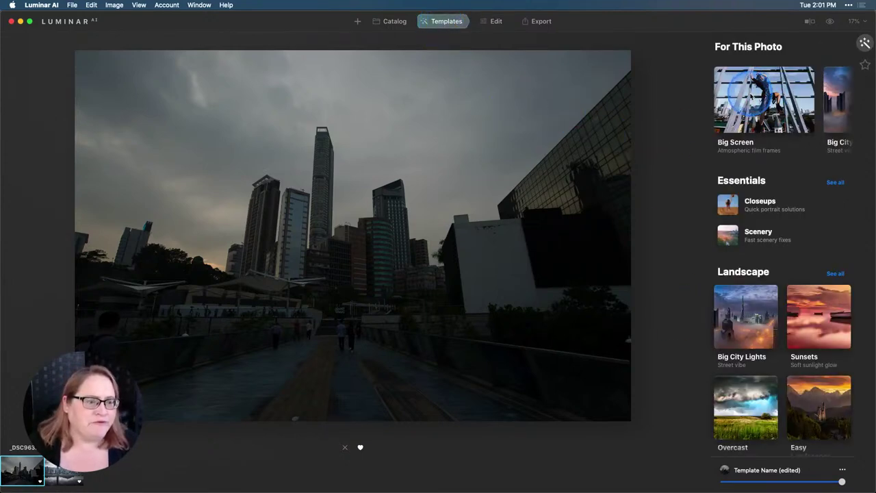
pyautogui.scroll(-3, 745, 137)
pyautogui.scroll(-3, 745, 140)
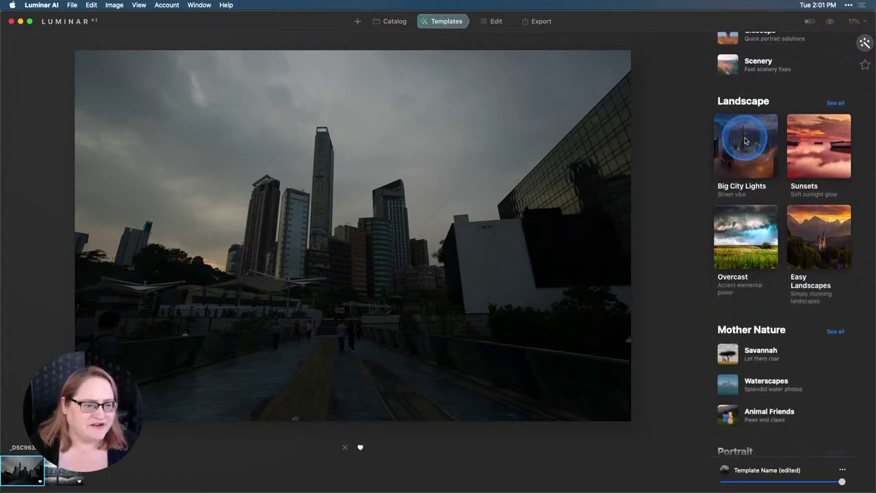
pyautogui.scroll(5, 746, 140)
pyautogui.scroll(2, 745, 137)
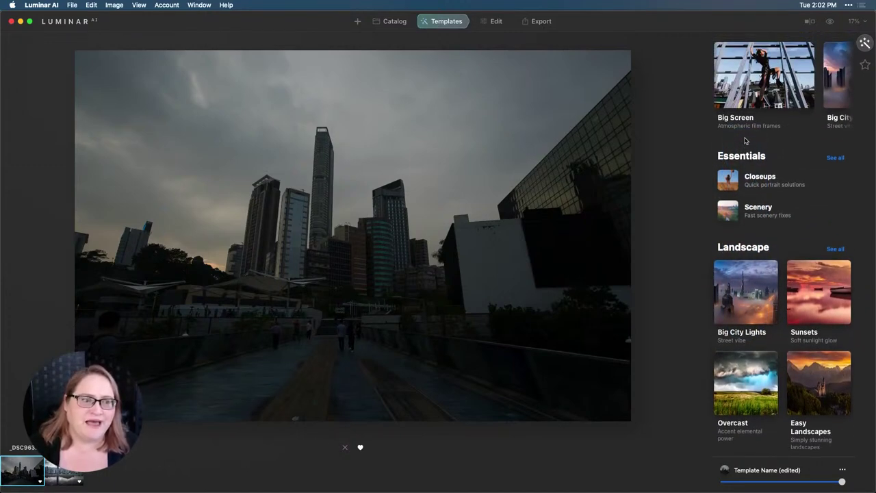
pyautogui.click(746, 111)
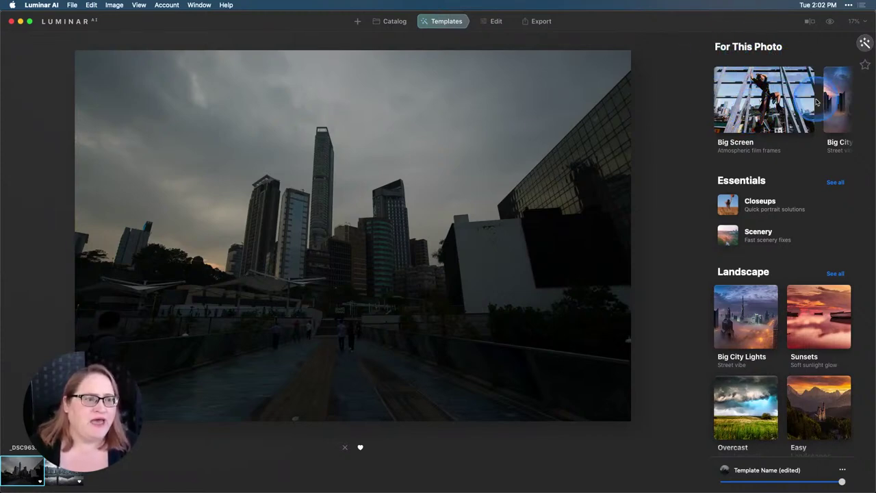
pyautogui.scroll(-1, 821, 103)
# Step: Apply City Thrills from the Big City Lights collection and compare it with the original
pyautogui.click(840, 110)
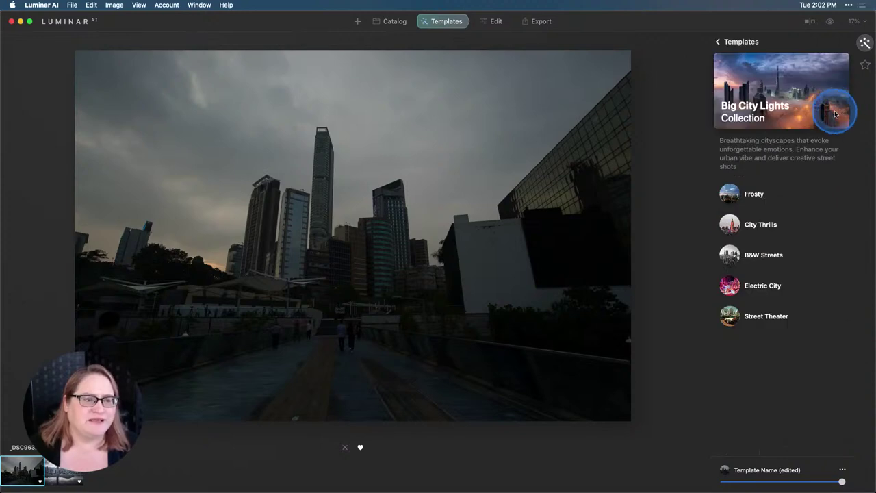
pyautogui.click(751, 225)
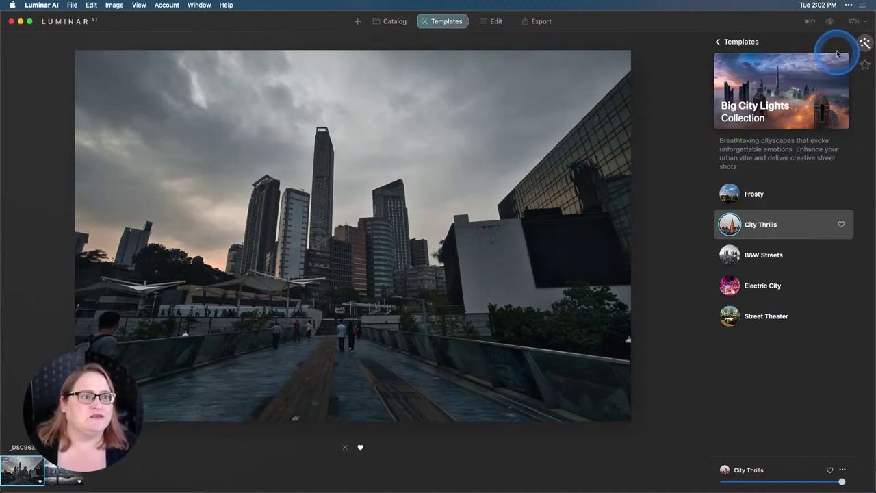
pyautogui.click(829, 23)
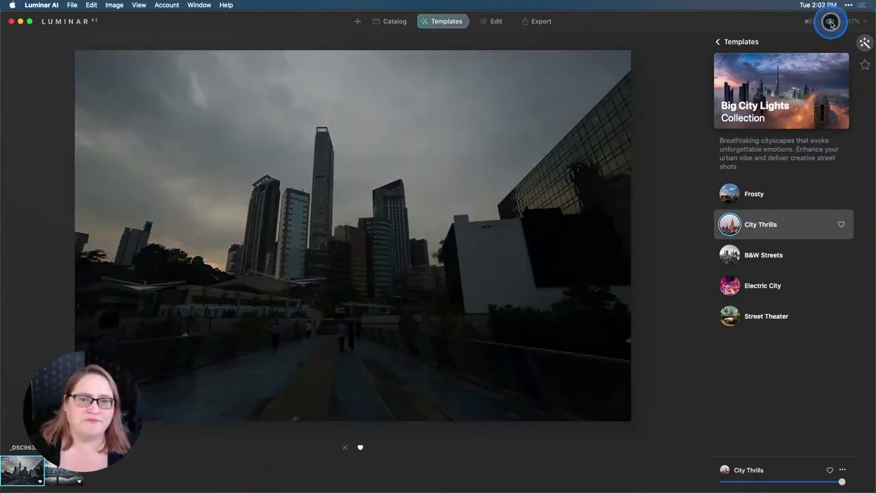
pyautogui.click(830, 23)
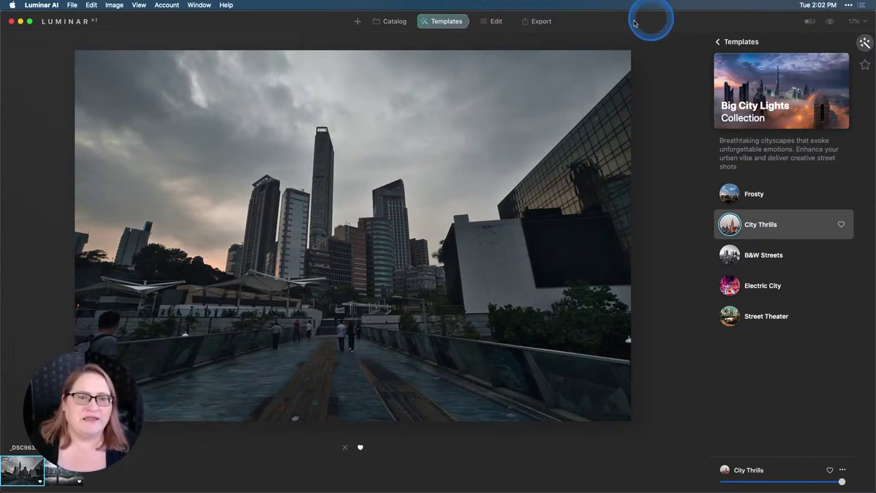
# Step: Correct the photo's vertical and horizontal perspective in the Composition tool
pyautogui.click(495, 22)
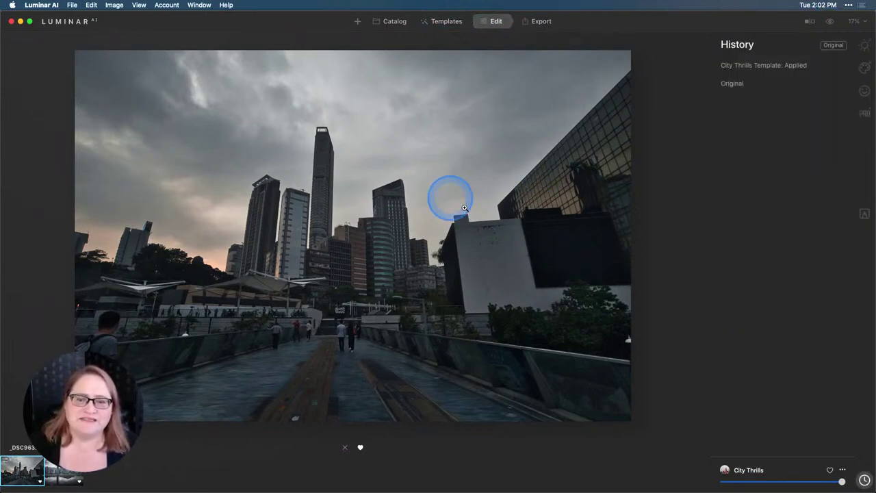
pyautogui.click(864, 46)
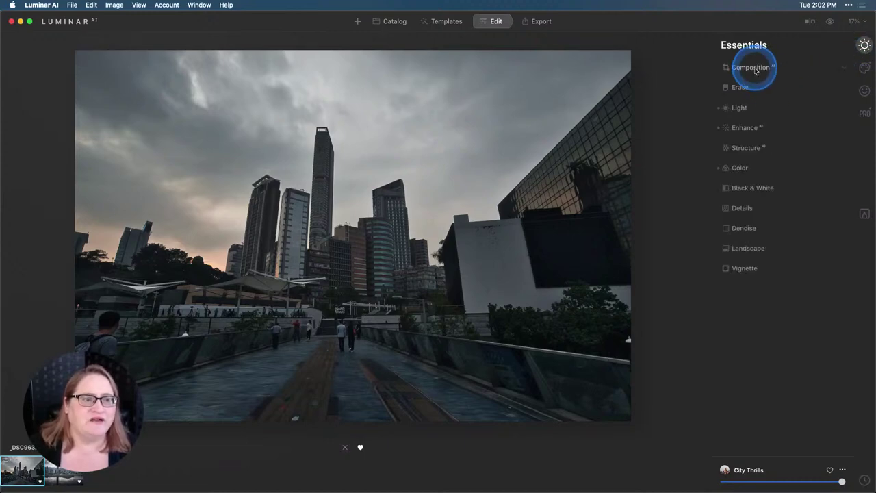
pyautogui.click(755, 70)
pyautogui.click(808, 148)
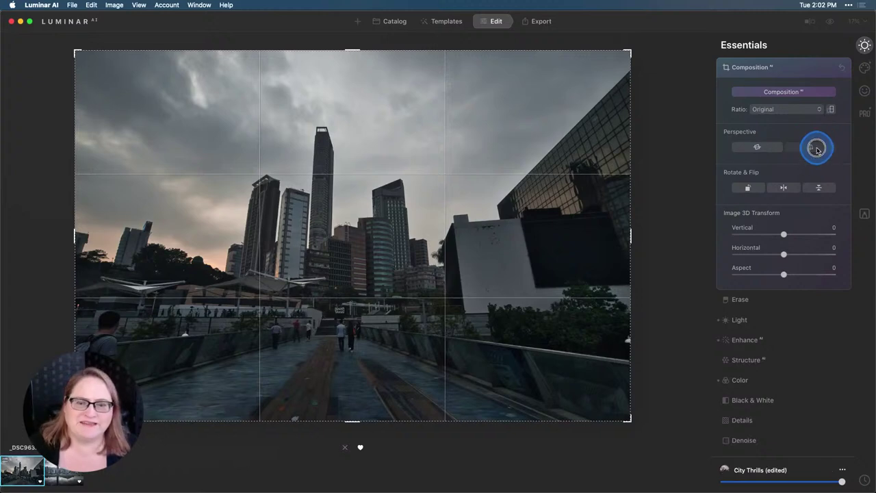
pyautogui.click(816, 149)
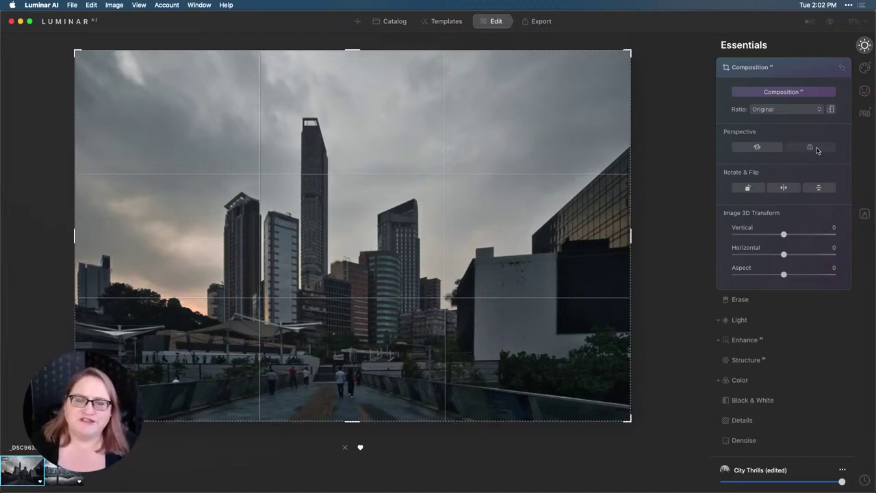
# Step: Turn on Auto Distortion Corrections and Remove Chromatic Aberrations under Optics
pyautogui.click(864, 115)
pyautogui.click(760, 71)
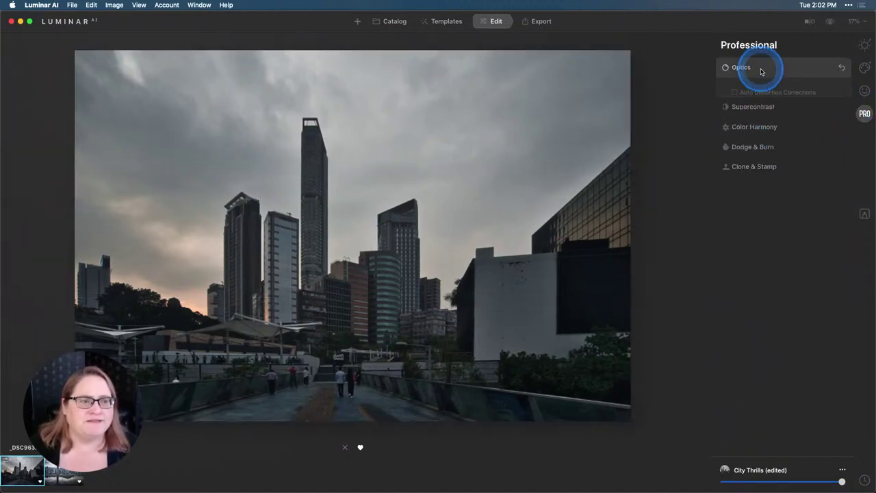
pyautogui.click(755, 95)
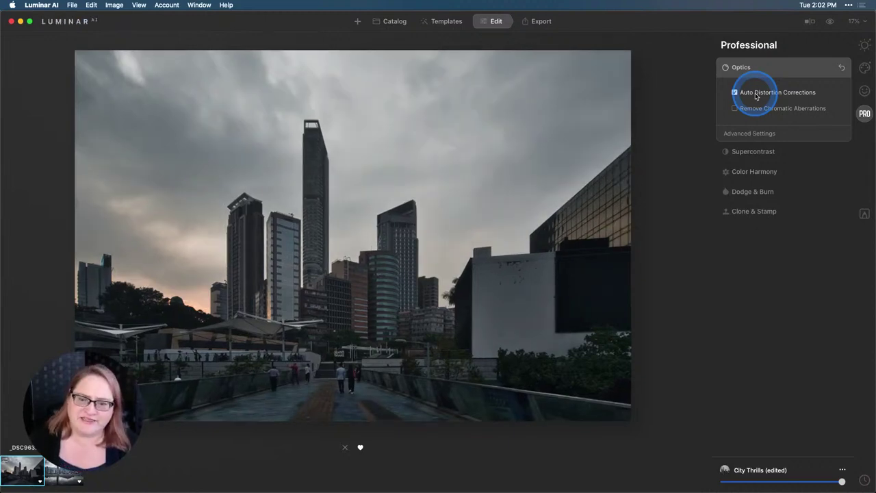
pyautogui.click(755, 108)
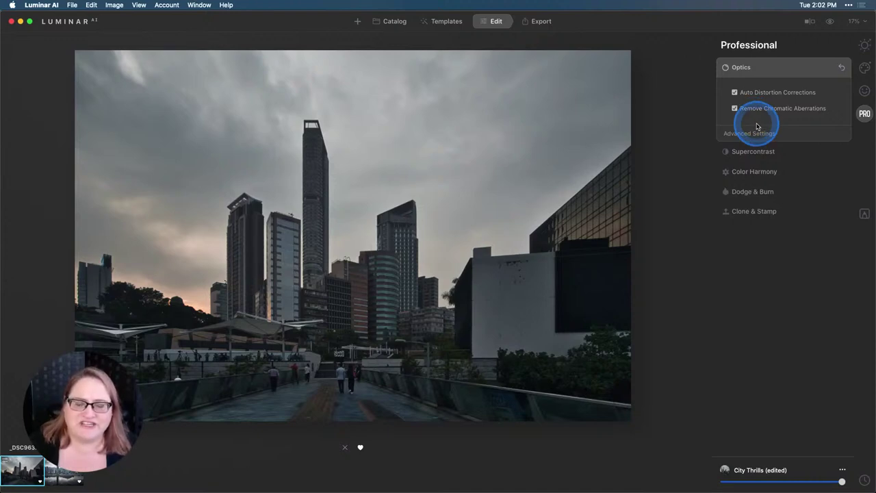
pyautogui.click(864, 46)
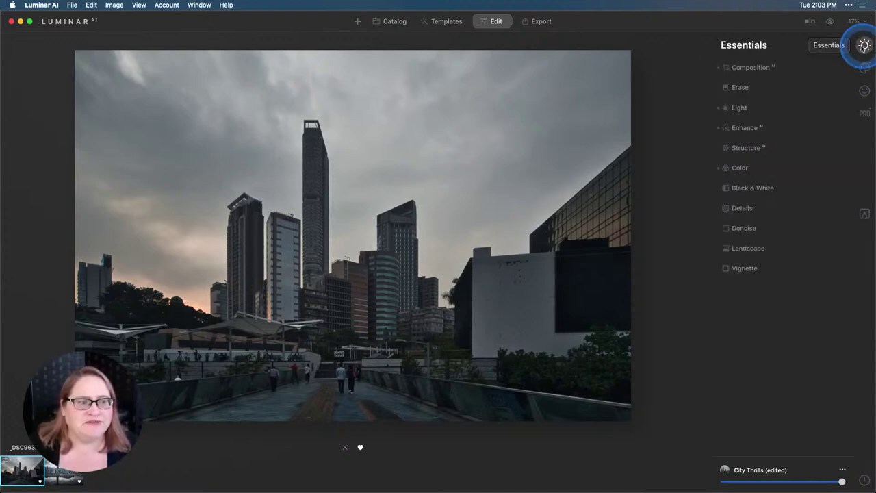
# Step: Run Composition AI, shift the cityscape up and right inside the crop, and apply it
pyautogui.click(747, 67)
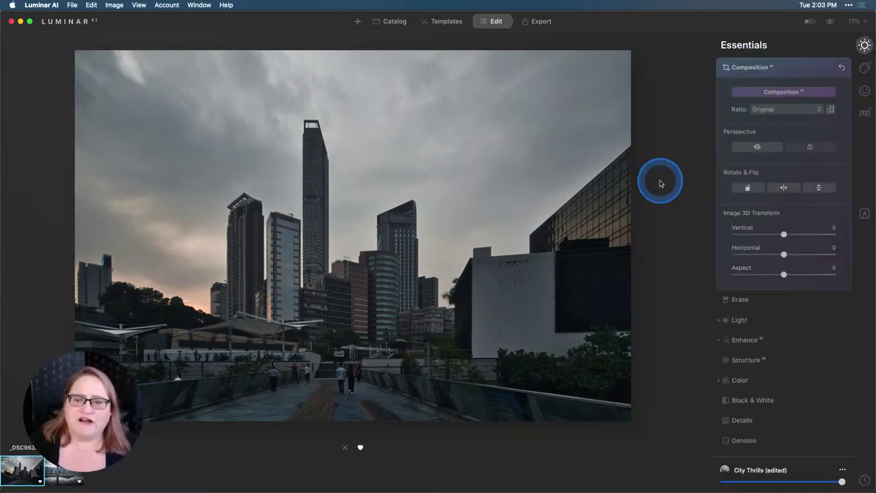
pyautogui.click(788, 94)
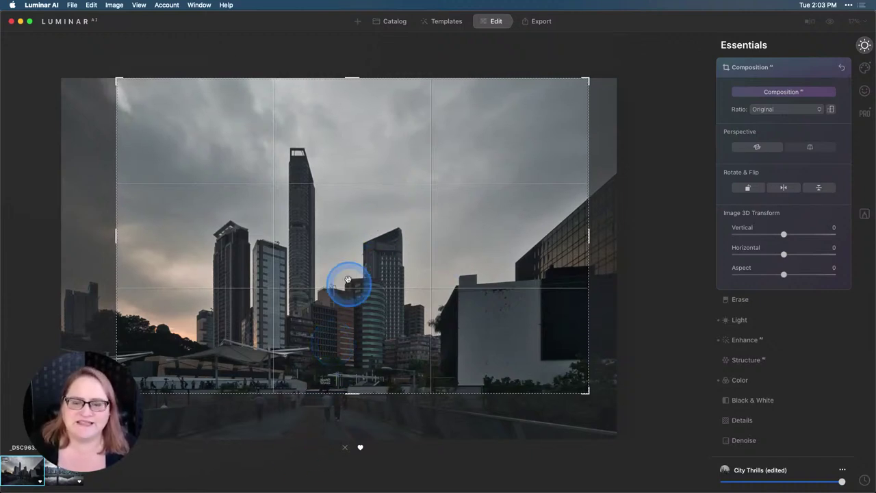
pyautogui.moveTo(336, 288); pyautogui.dragTo(362, 221)
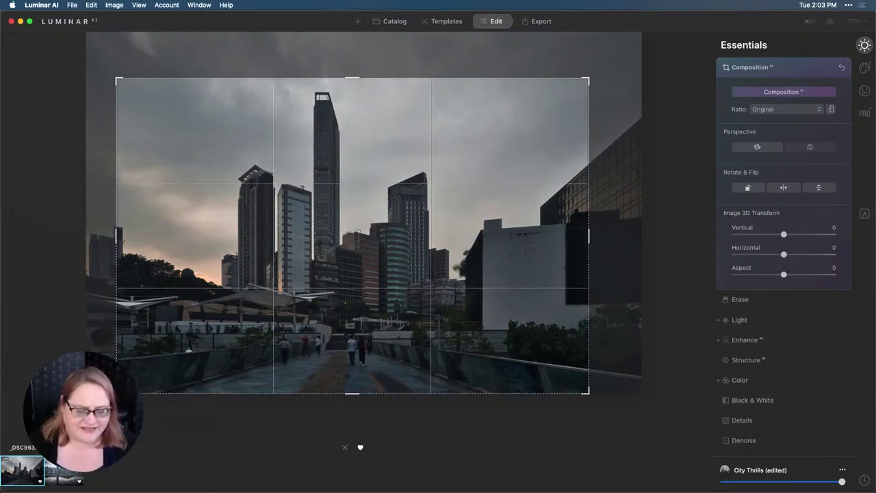
pyautogui.press('Return')
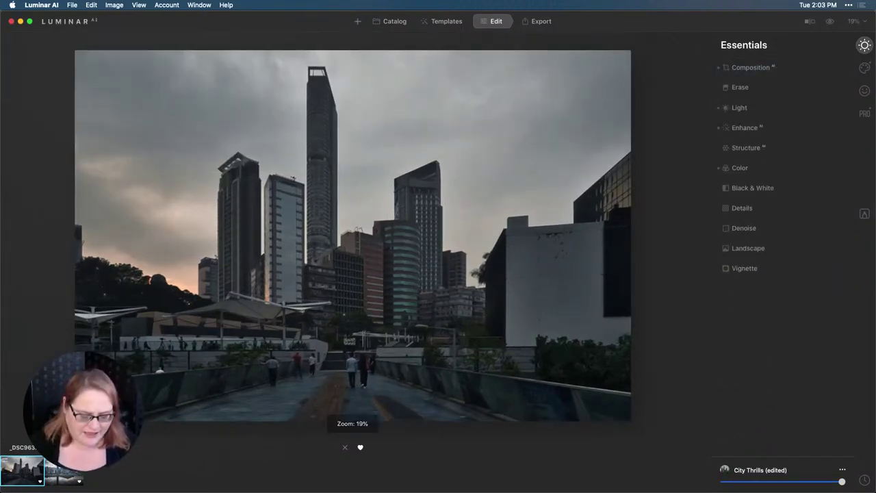
# Step: Set Enhance AI Accent to 100 and Sky Enhancer to 43, then compare before and after
pyautogui.click(135, 395)
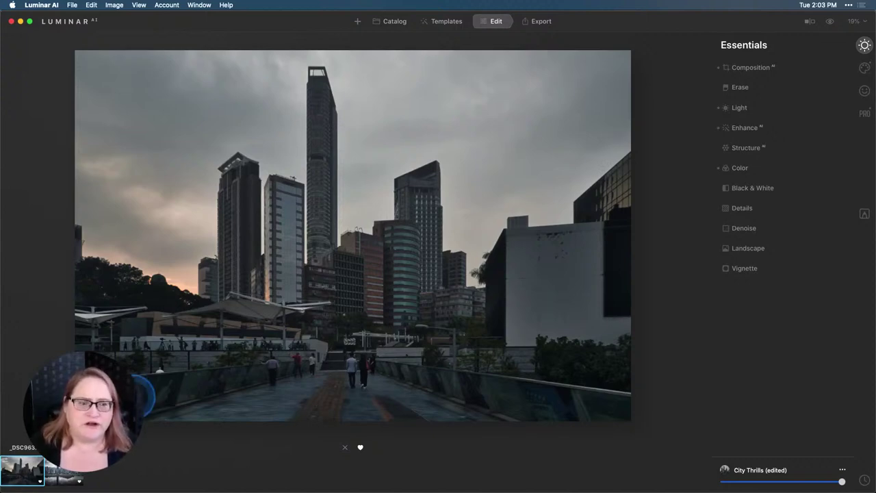
pyautogui.click(745, 128)
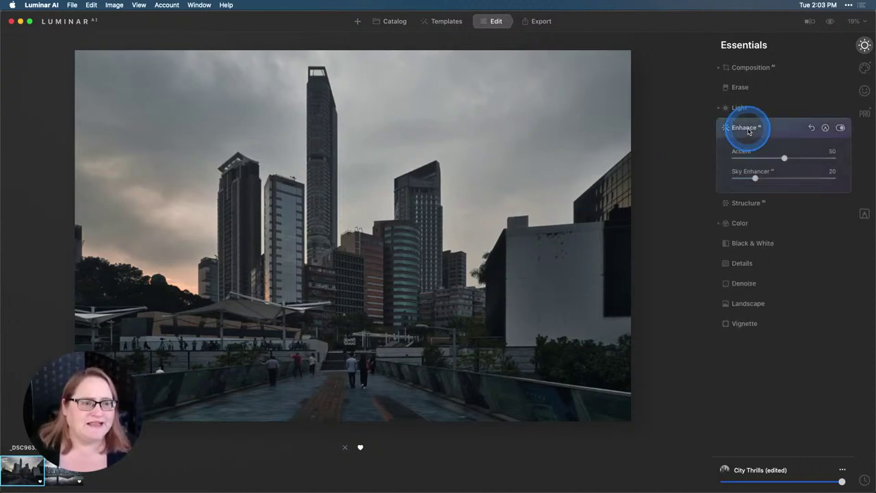
pyautogui.moveTo(784, 158); pyautogui.dragTo(842, 156)
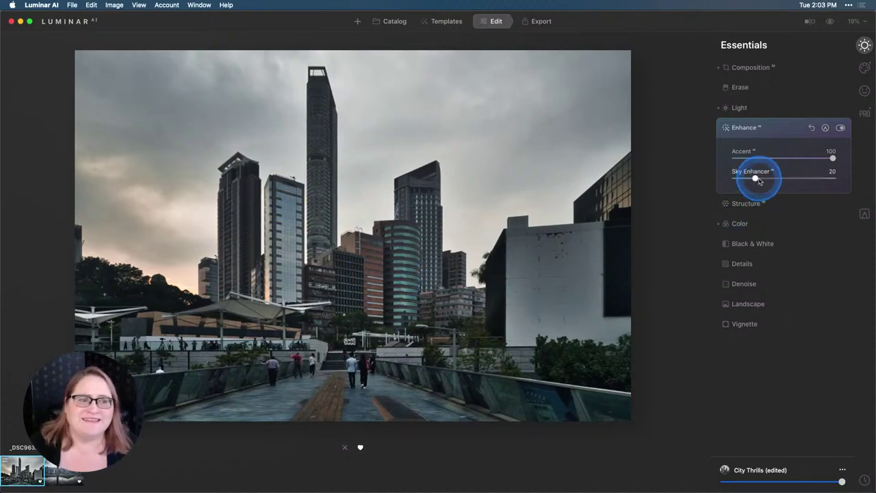
pyautogui.moveTo(755, 180); pyautogui.dragTo(776, 178)
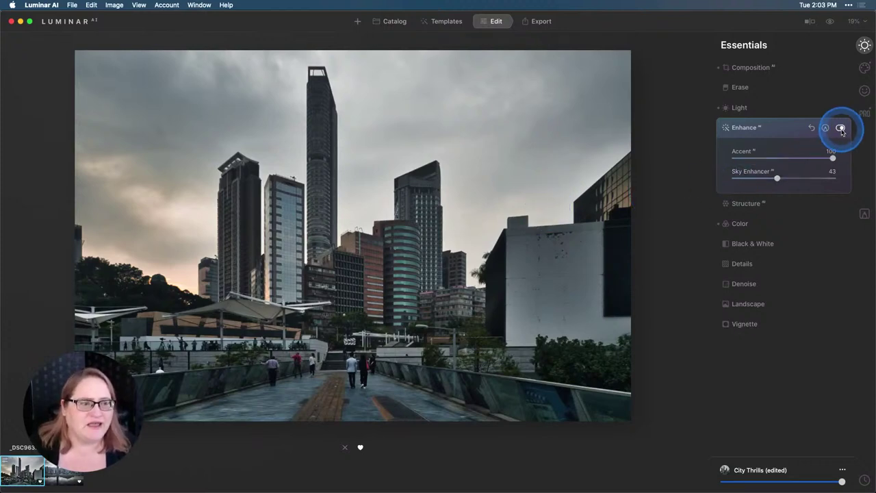
pyautogui.click(841, 129)
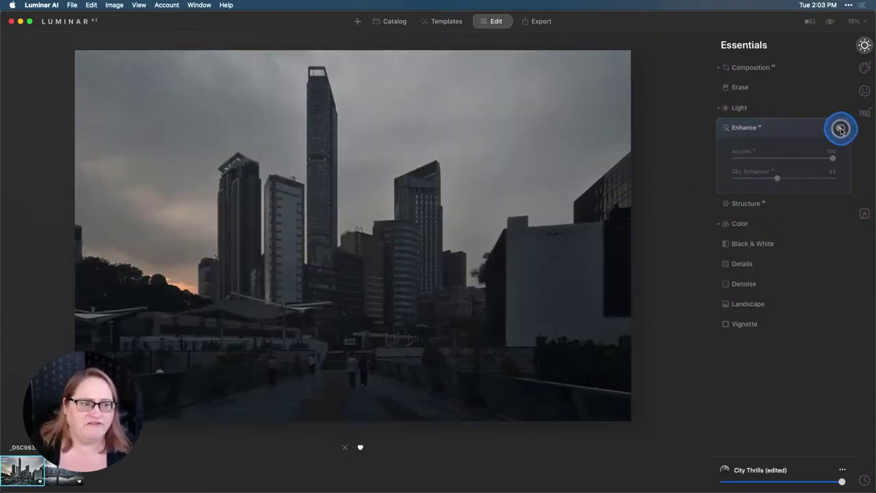
pyautogui.click(840, 129)
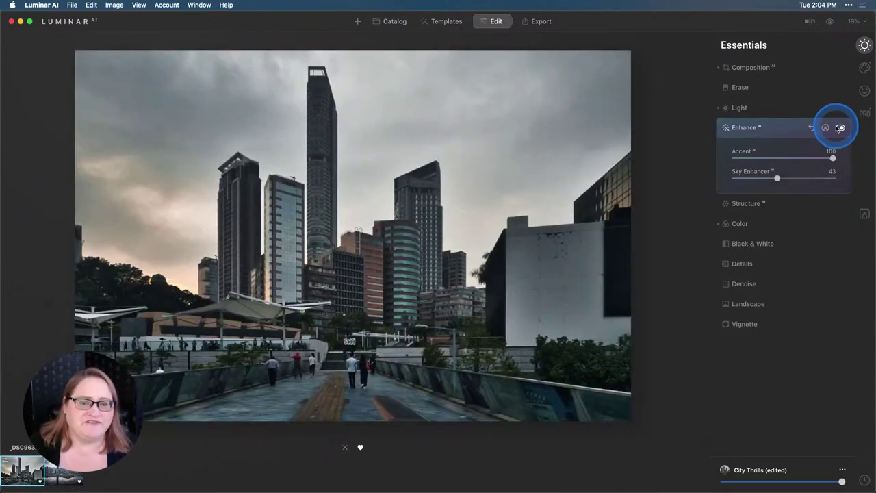
pyautogui.click(840, 128)
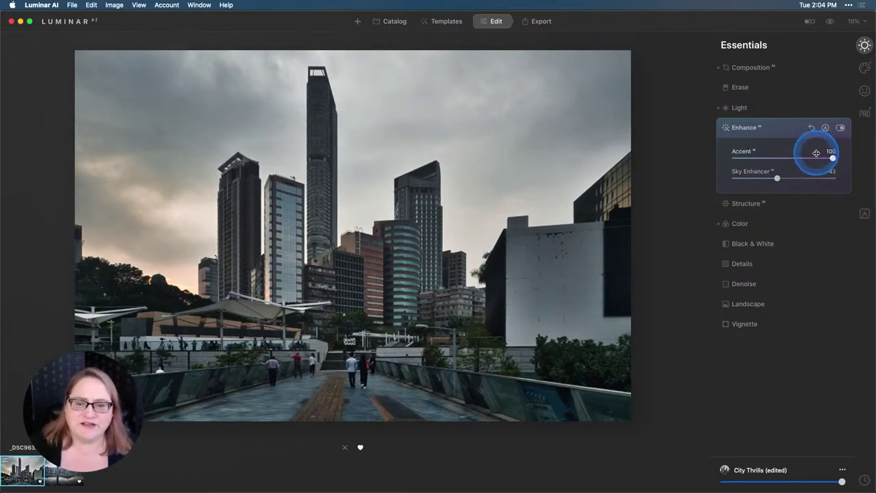
# Step: In the Light tool, raise Exposure to 0.99 and lower Highlights to -100
pyautogui.click(746, 110)
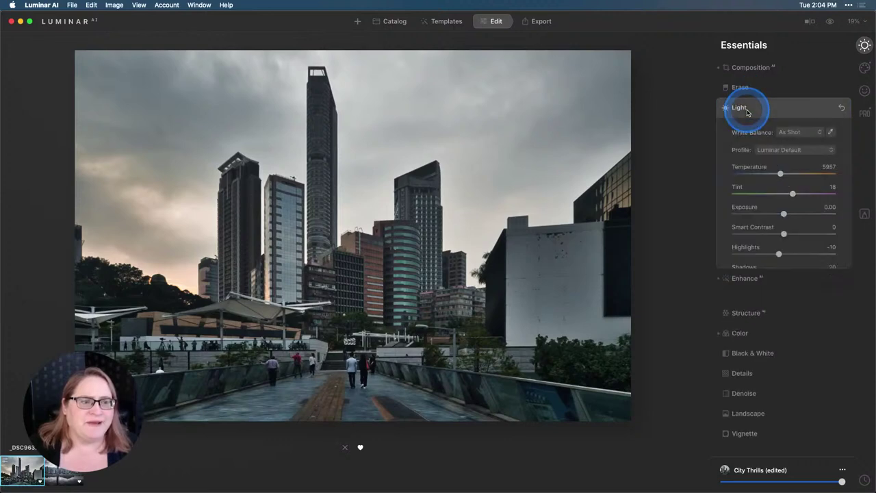
pyautogui.moveTo(783, 215); pyautogui.dragTo(793, 213)
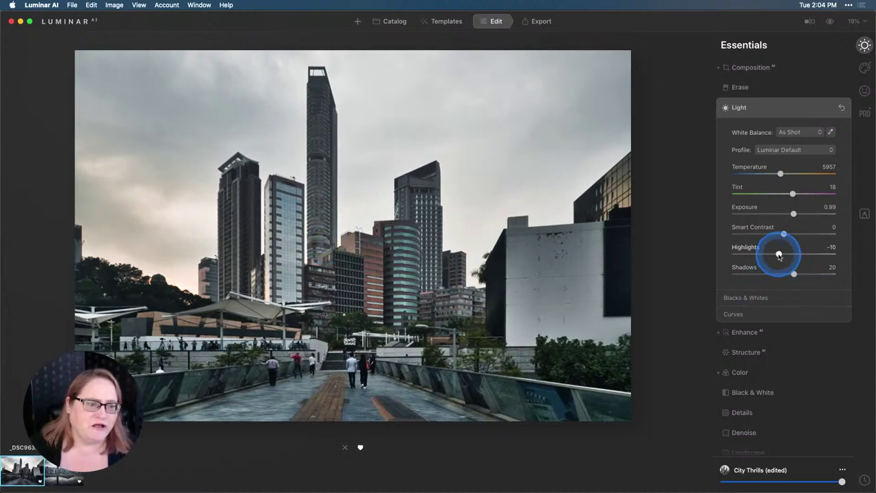
pyautogui.moveTo(780, 253); pyautogui.dragTo(735, 254)
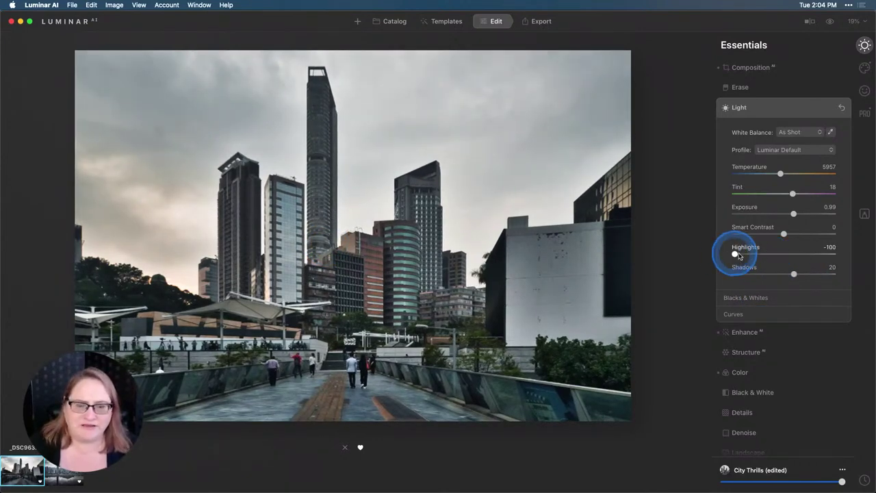
pyautogui.moveTo(836, 298)
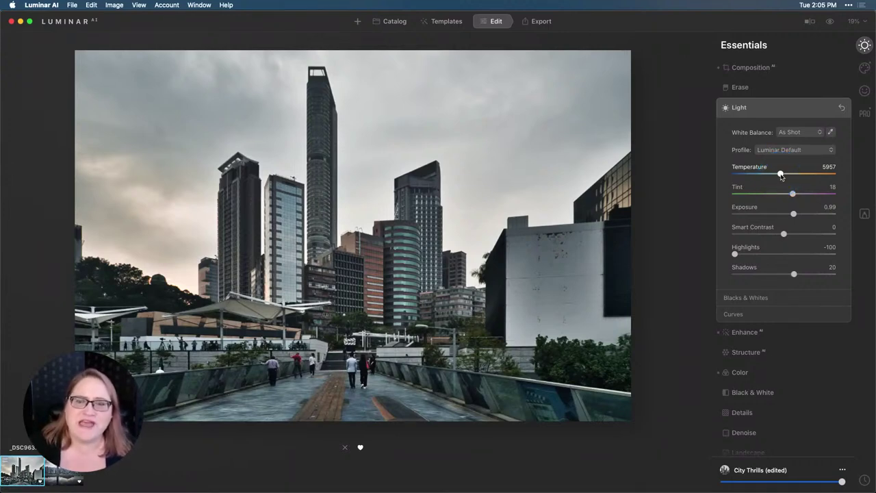
pyautogui.moveTo(781, 175); pyautogui.dragTo(784, 175)
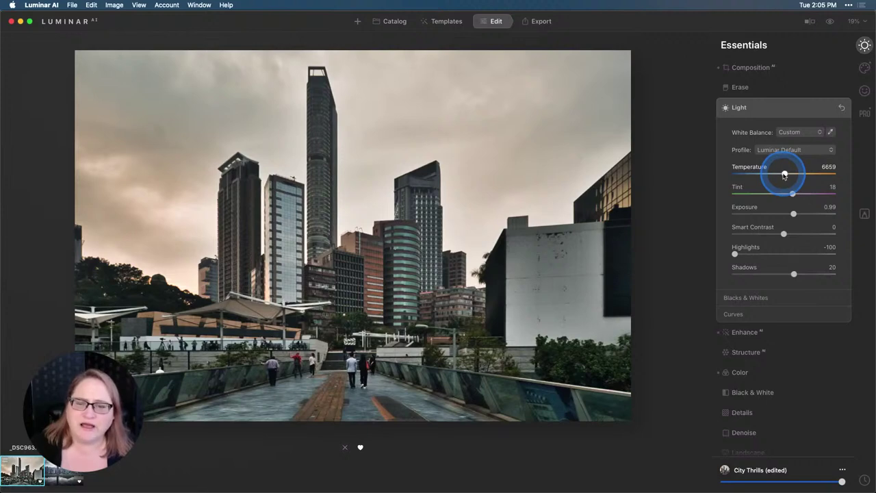
pyautogui.doubleClick(784, 174)
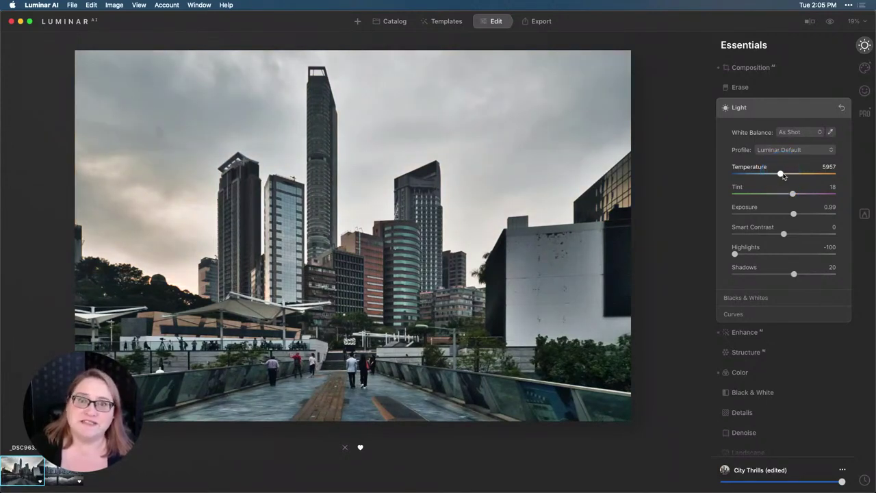
pyautogui.click(783, 176)
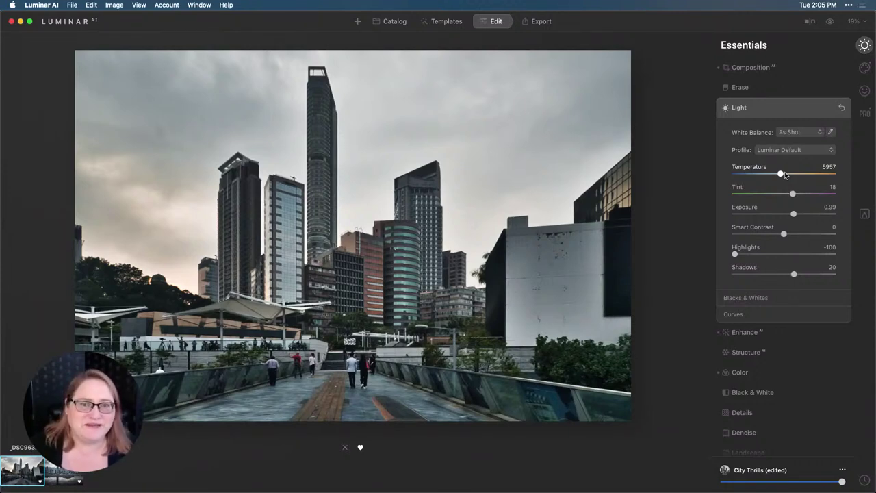
pyautogui.click(781, 173)
pyautogui.click(792, 193)
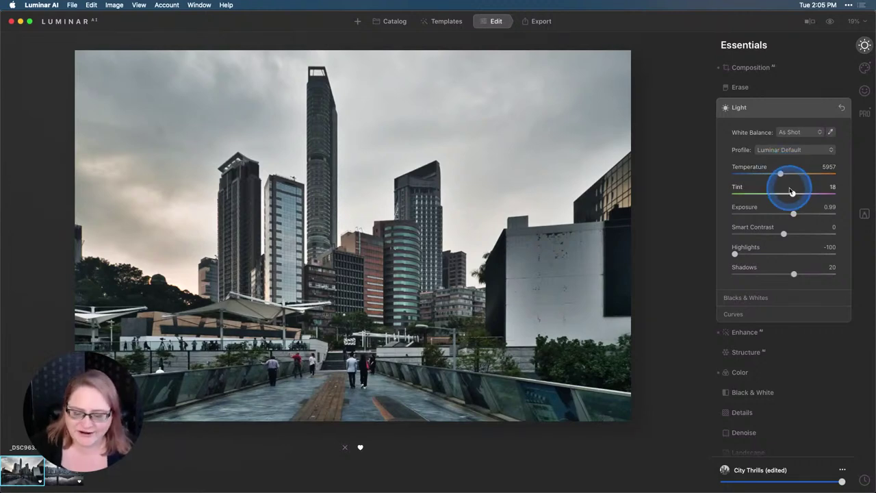